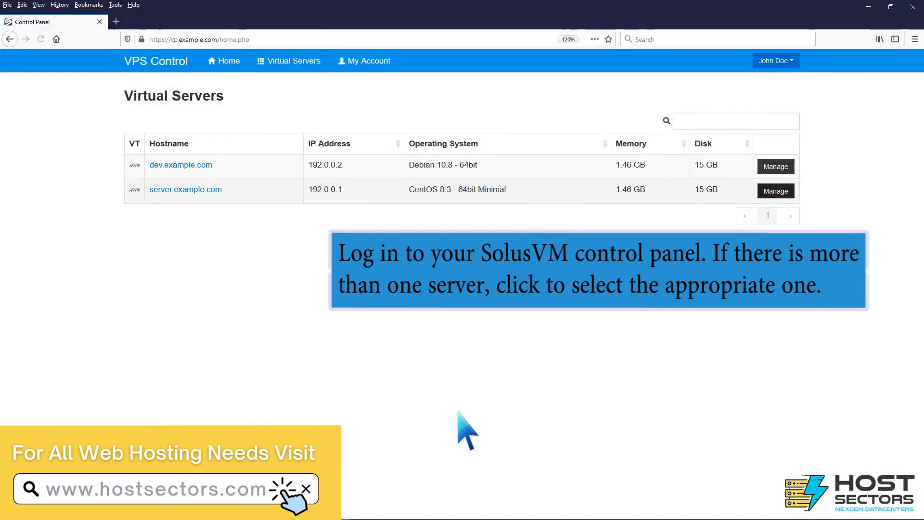
Open the management page of server.example.com and set its boot order to (1) CDROM (2) Hard Disk.
click(220, 188)
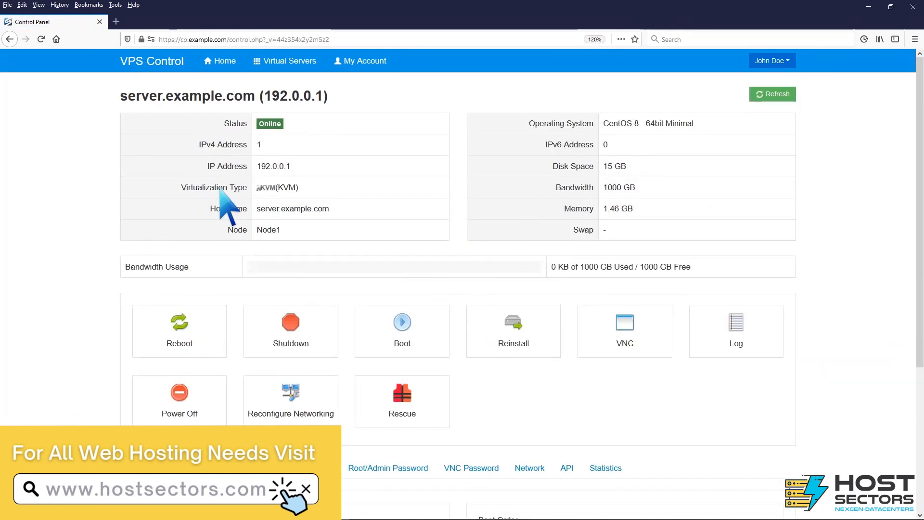
scroll(220, 189, down, 2)
scroll(220, 189, down, 5)
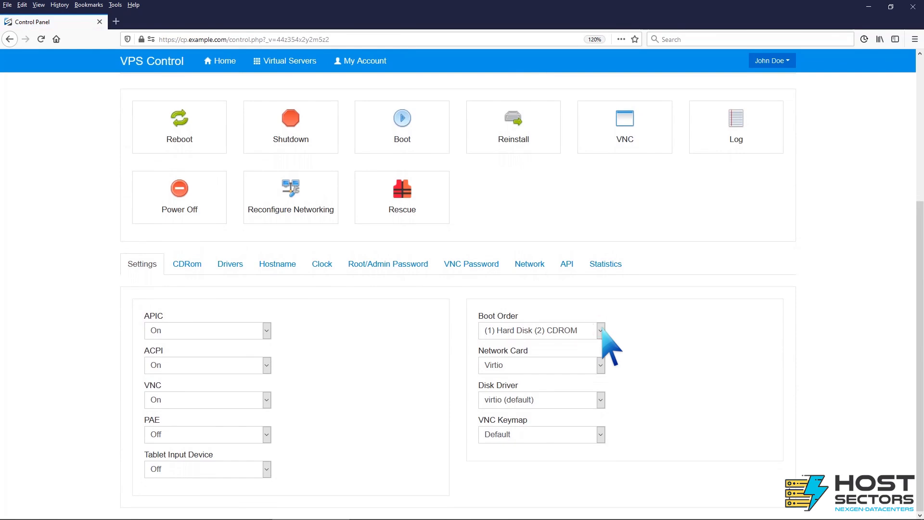
click(601, 330)
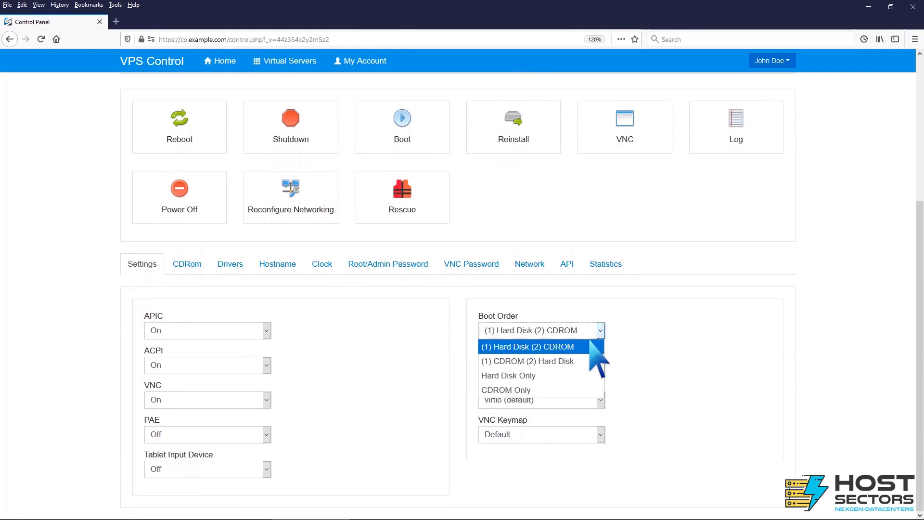
click(583, 359)
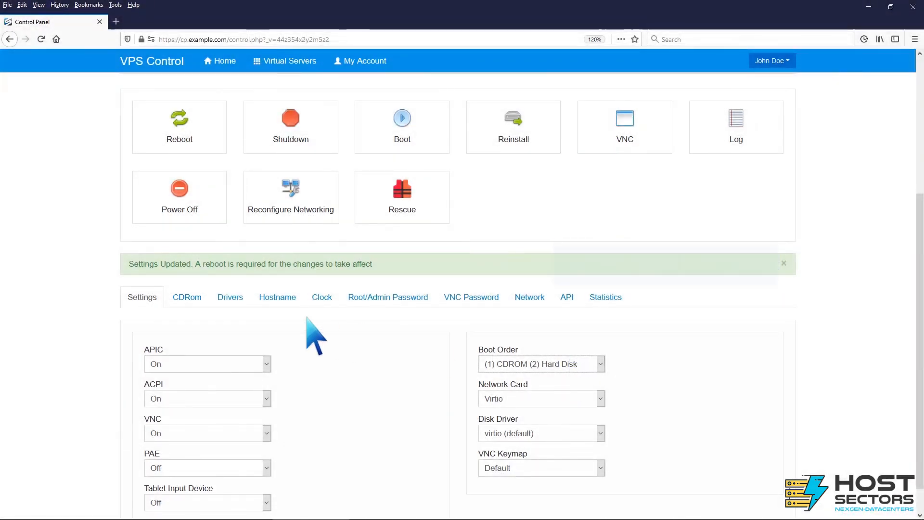
Mount the CentOS 8.3 - 64bit Minimal image on the server's virtual CD-ROM.
click(185, 299)
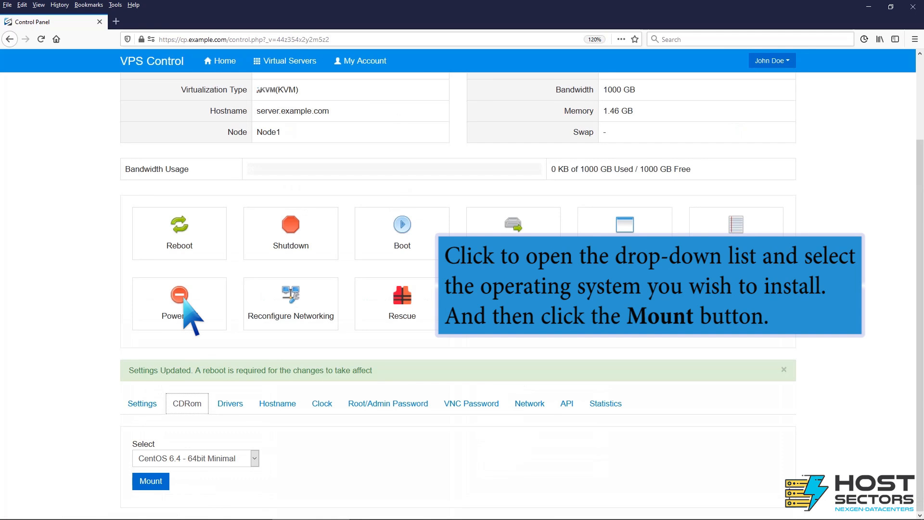
click(254, 458)
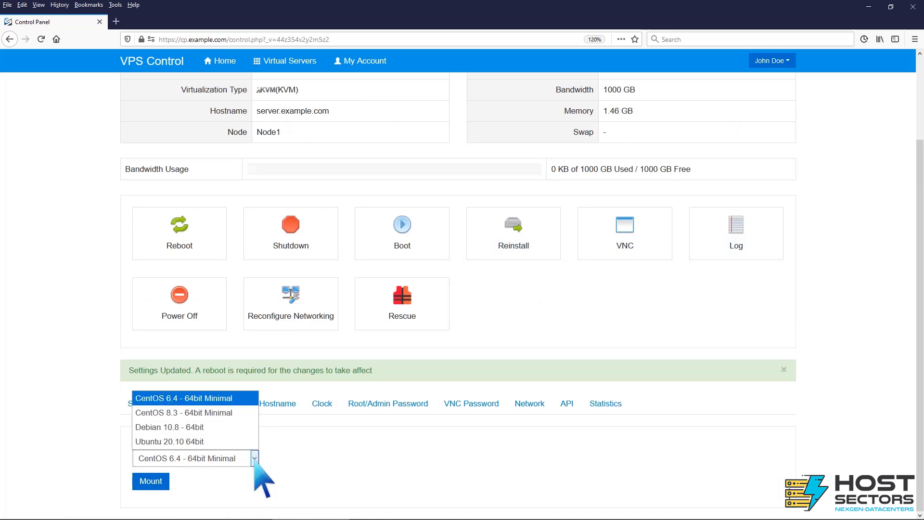
click(224, 414)
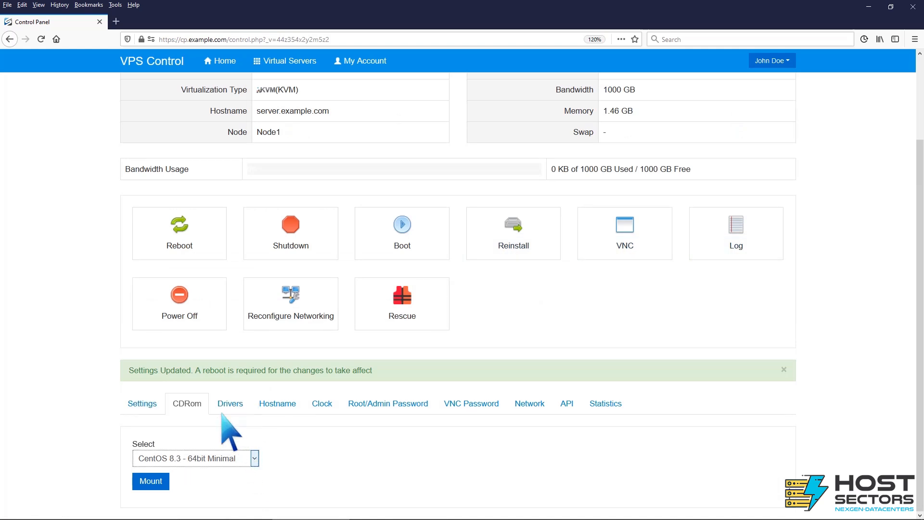
click(163, 481)
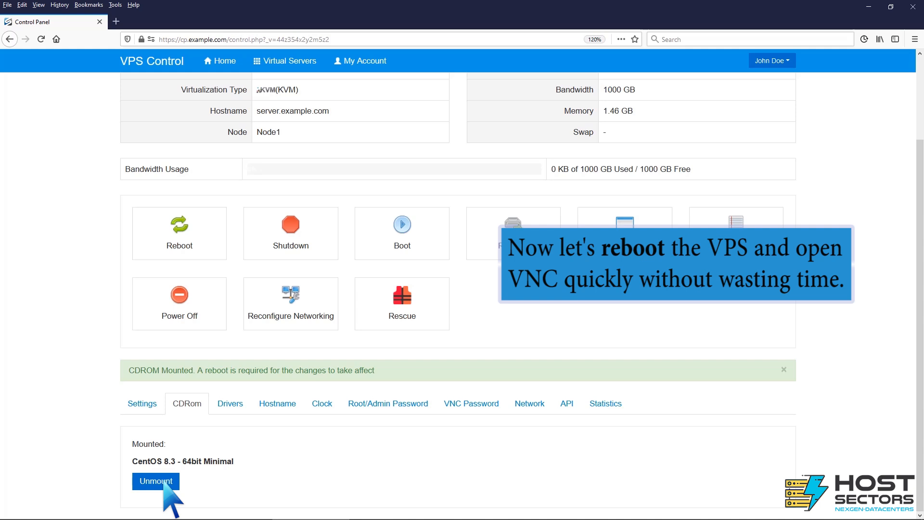
Reboot the virtual server so that it starts from the mounted image, and dismiss the confirmation.
click(174, 243)
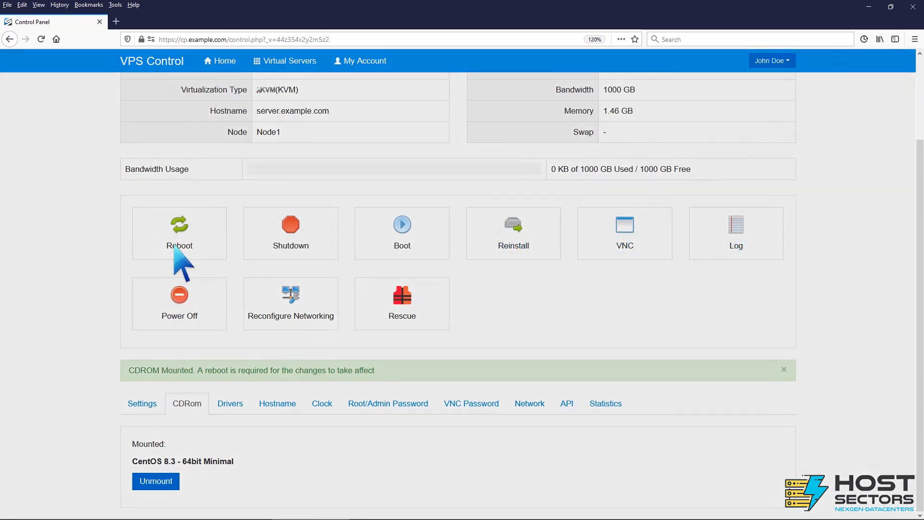
click(597, 177)
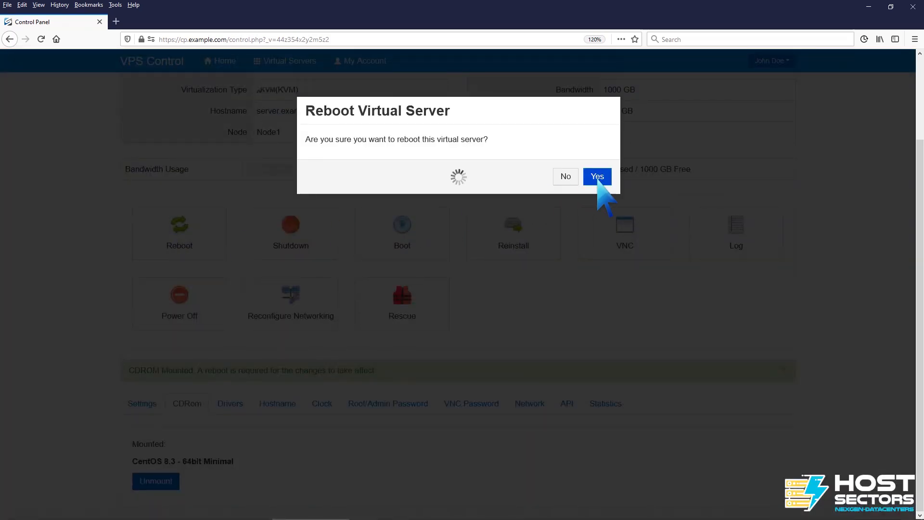
click(602, 173)
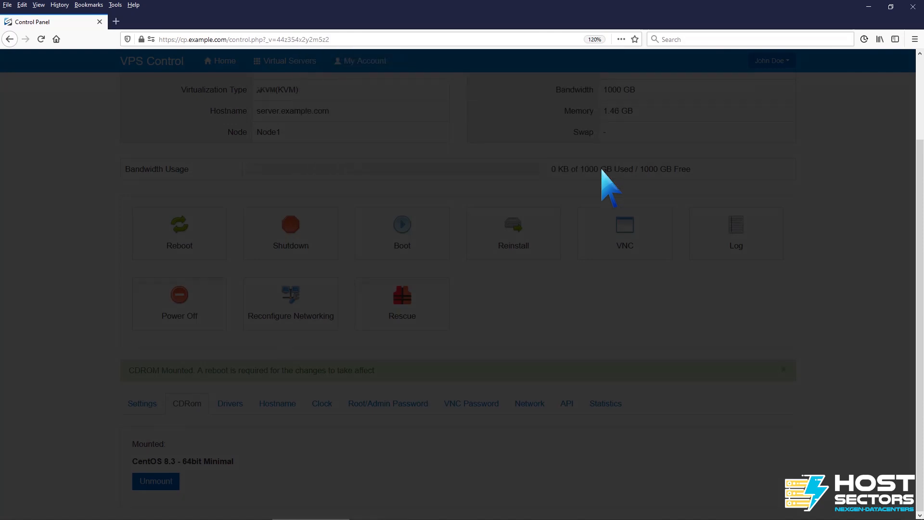
Connect to the server through the HTML5 VNC Client SSL and continue the CentOS installer in English (United States).
click(624, 232)
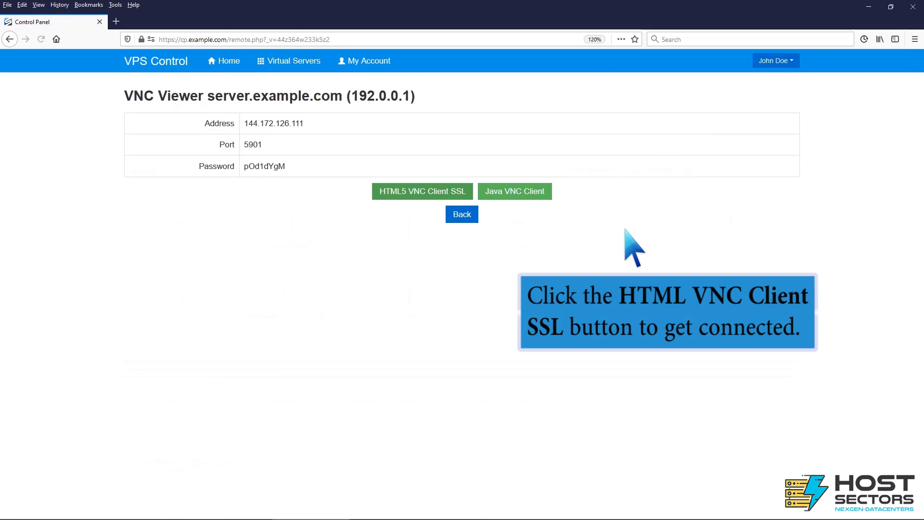
click(460, 192)
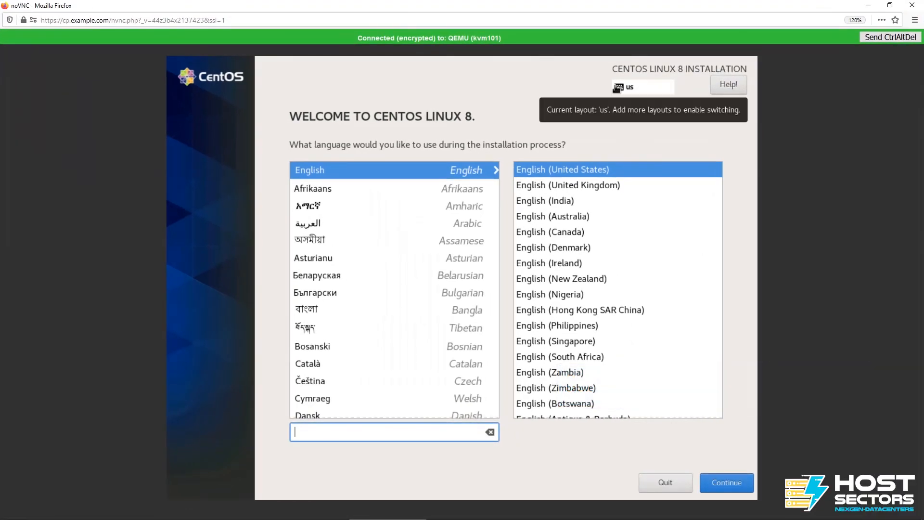
click(727, 482)
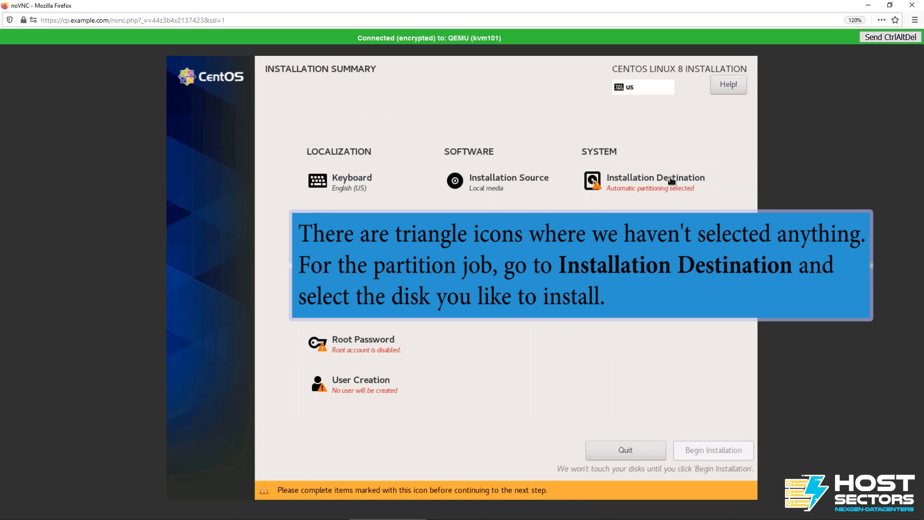
Choose the 15 GiB vda disk as the installation destination with automatic storage configuration.
click(670, 180)
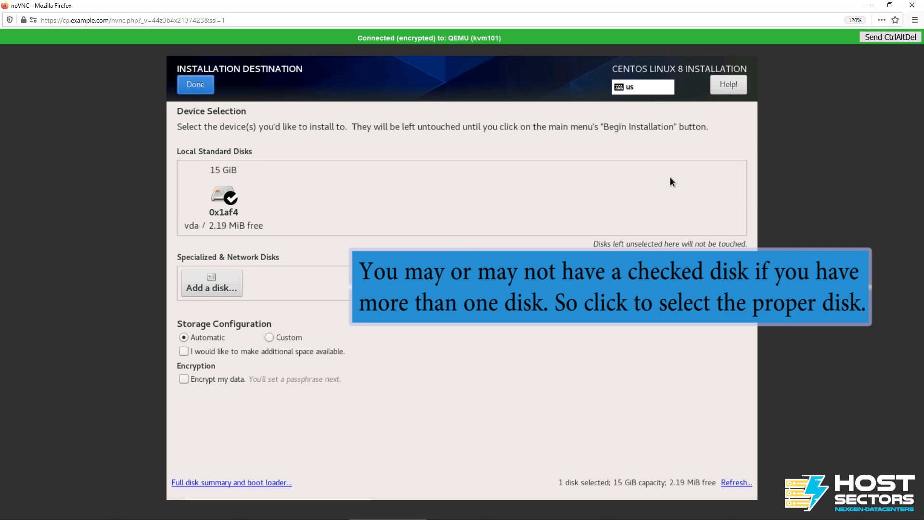
click(230, 196)
click(230, 196)
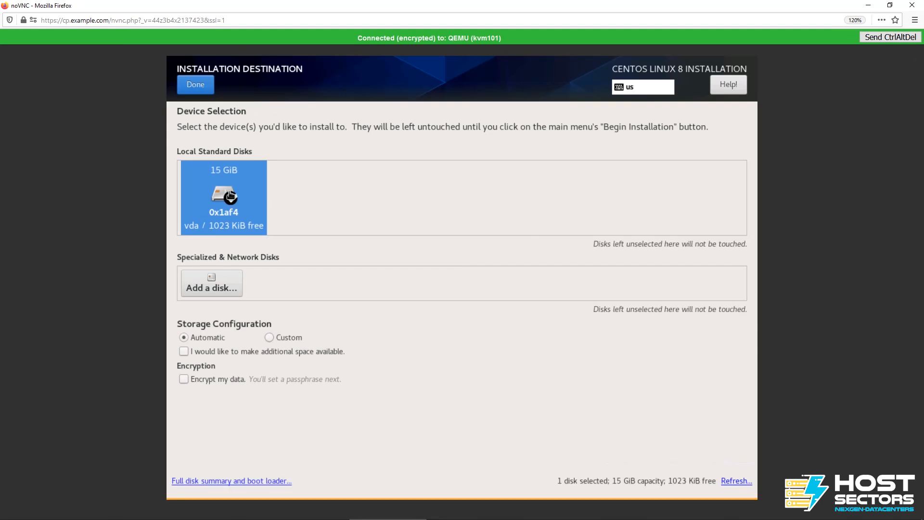
click(195, 85)
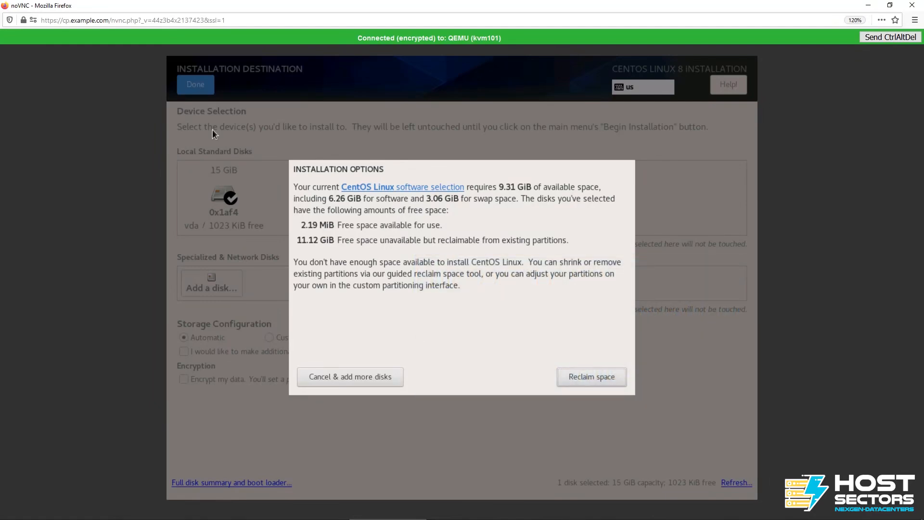
Mark all existing partitions on the vda disk for deletion and reclaim their space for the installation.
click(569, 376)
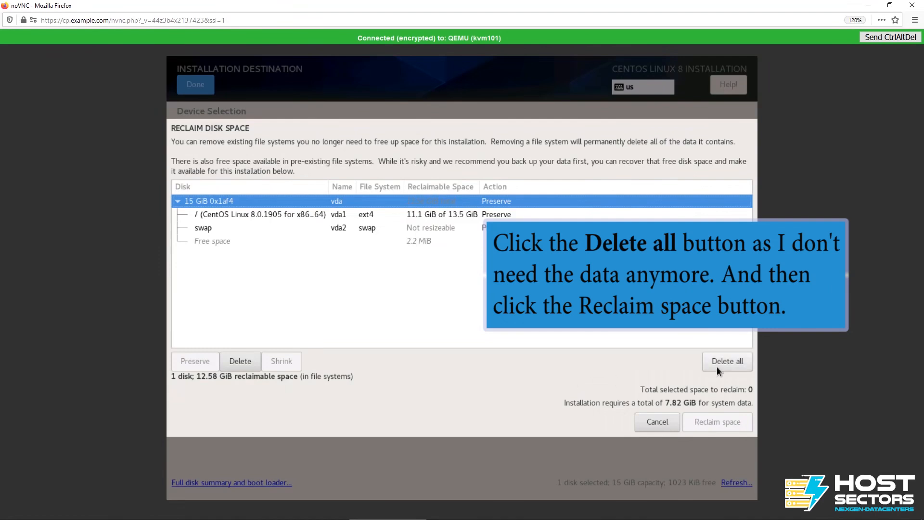
click(736, 361)
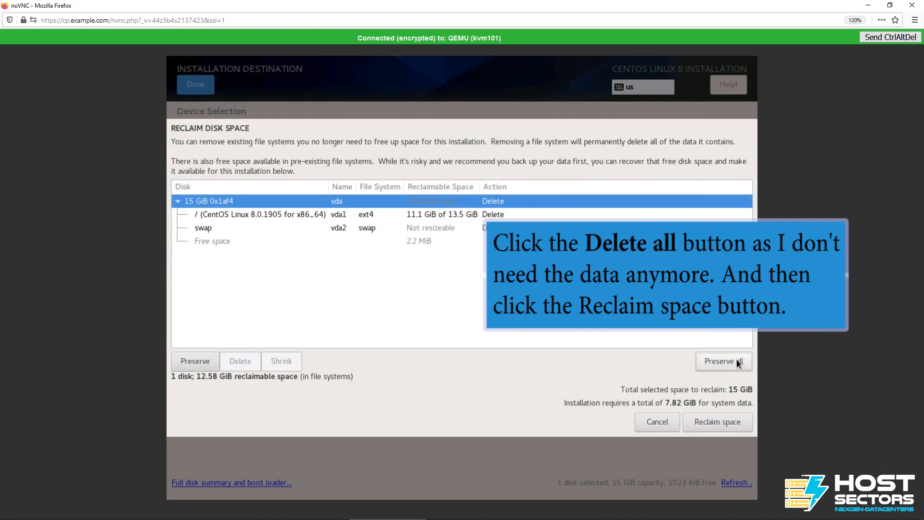
click(721, 421)
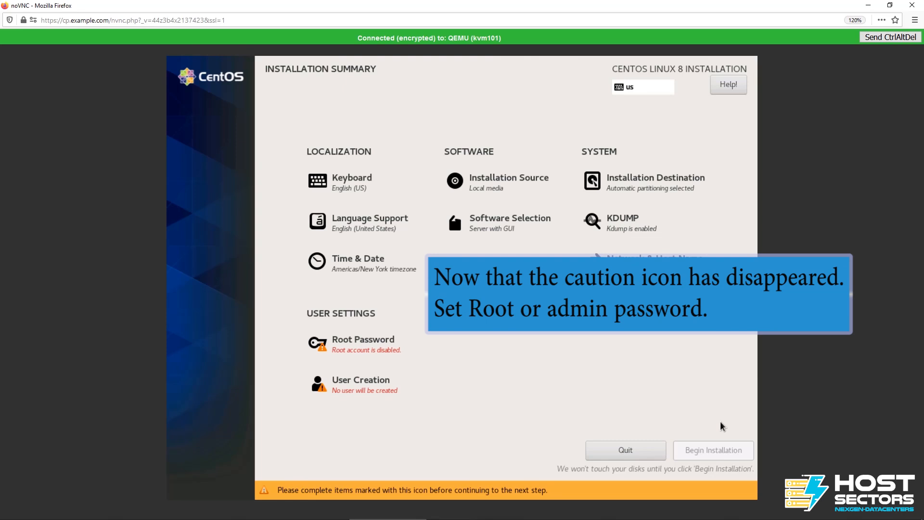
Set and confirm the root password in the installer, accepting it despite the weak-password warning.
click(395, 357)
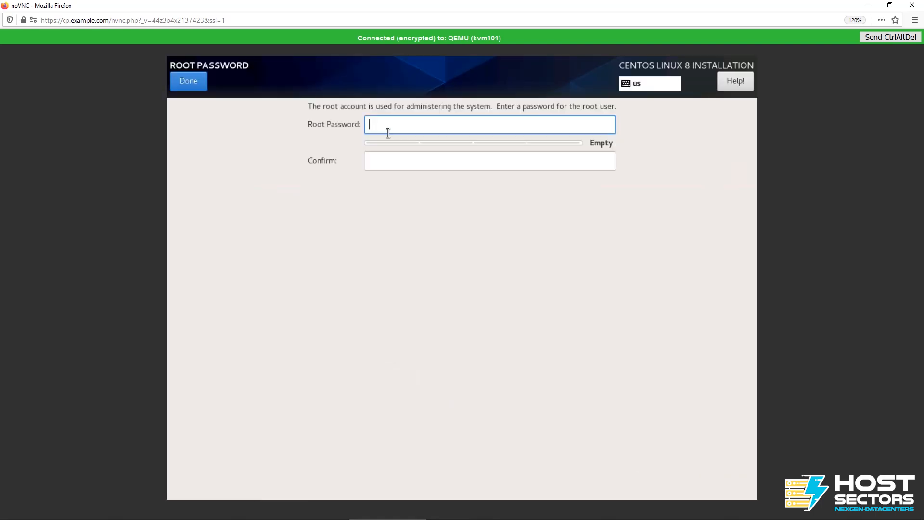
text(•••••••)
click(391, 159)
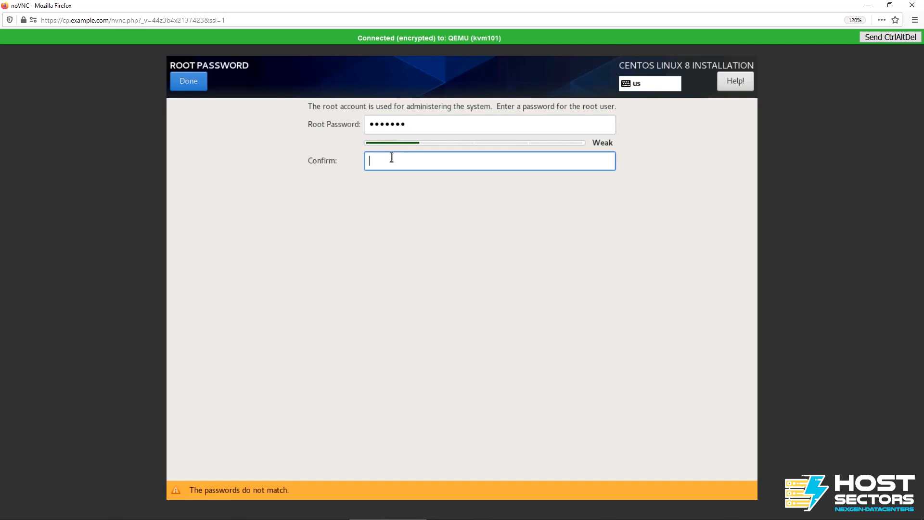
text(•••••••)
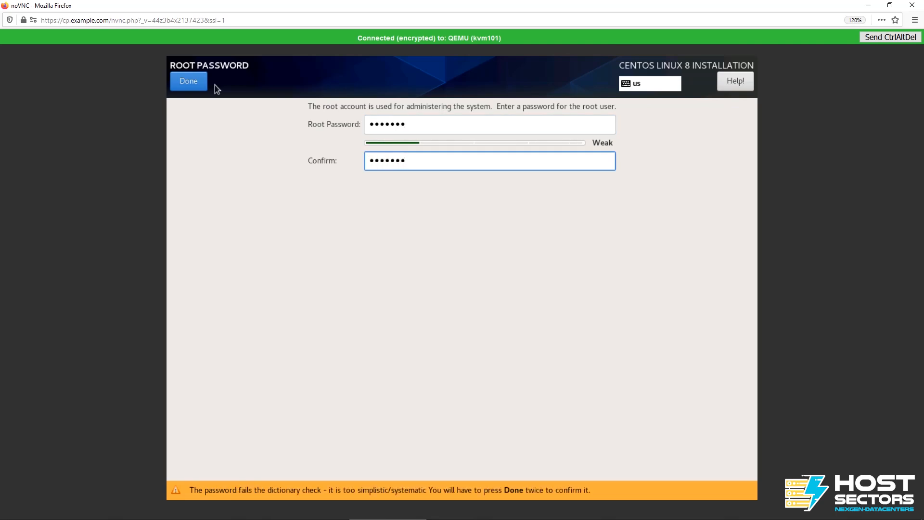
click(196, 81)
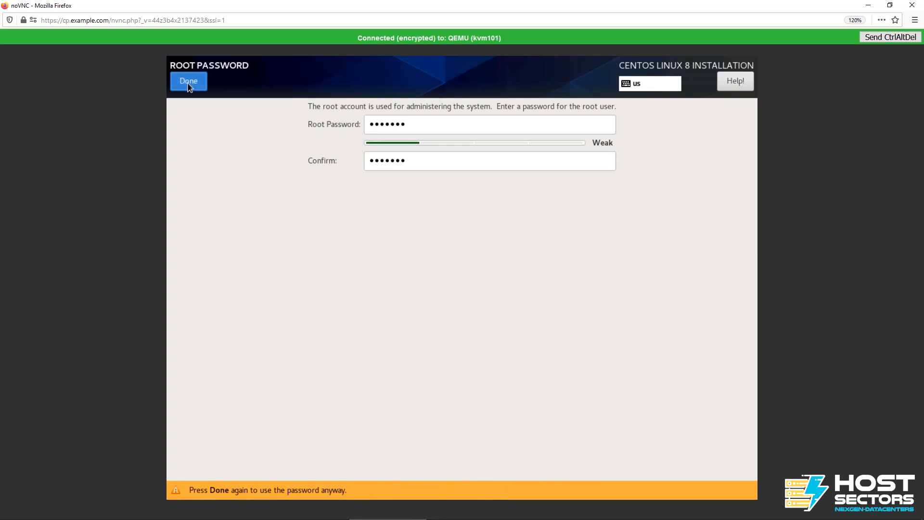
click(188, 82)
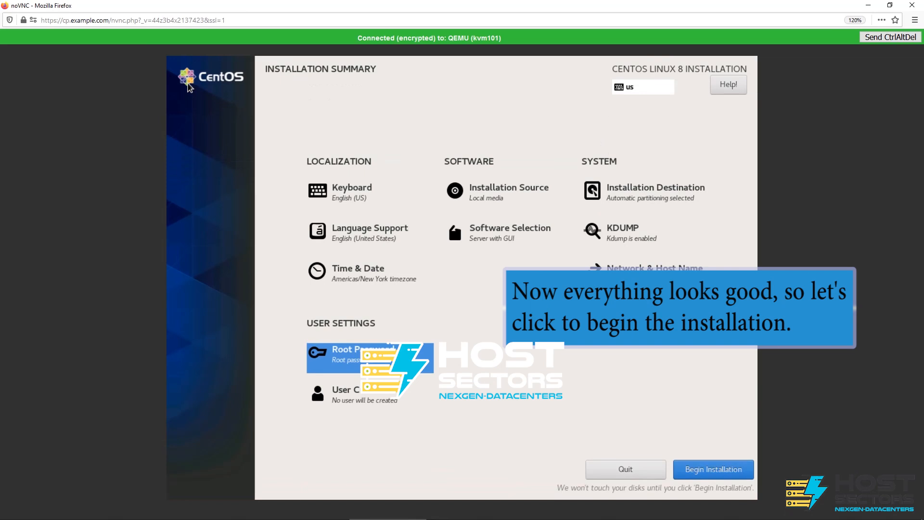
Begin the CentOS Linux 8 installation and reboot the system once it completes.
click(693, 466)
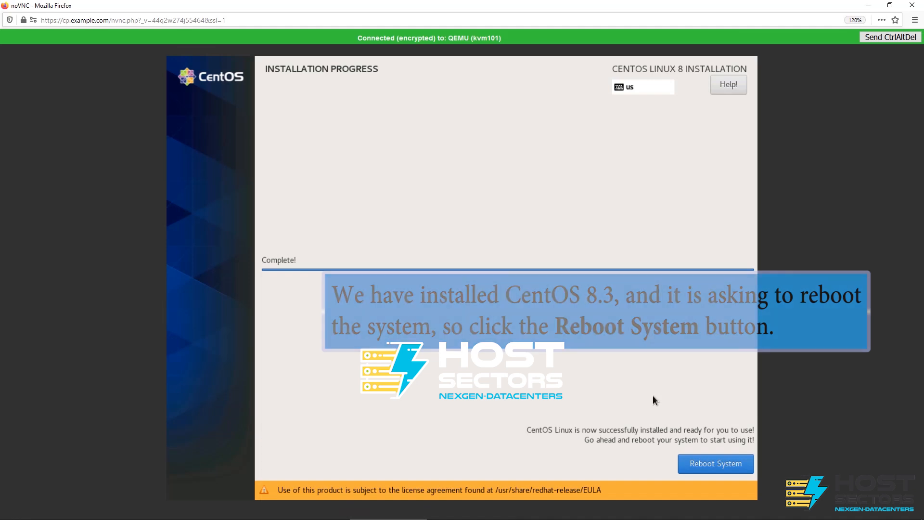
click(703, 461)
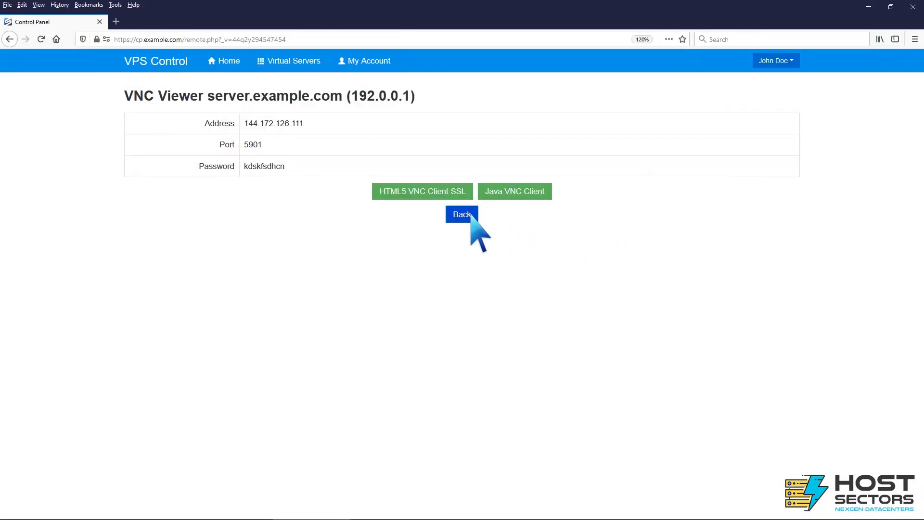
Return from the VNC viewer page to the server's management page and set the boot order to (1) Hard Disk (2) CDROM.
click(470, 215)
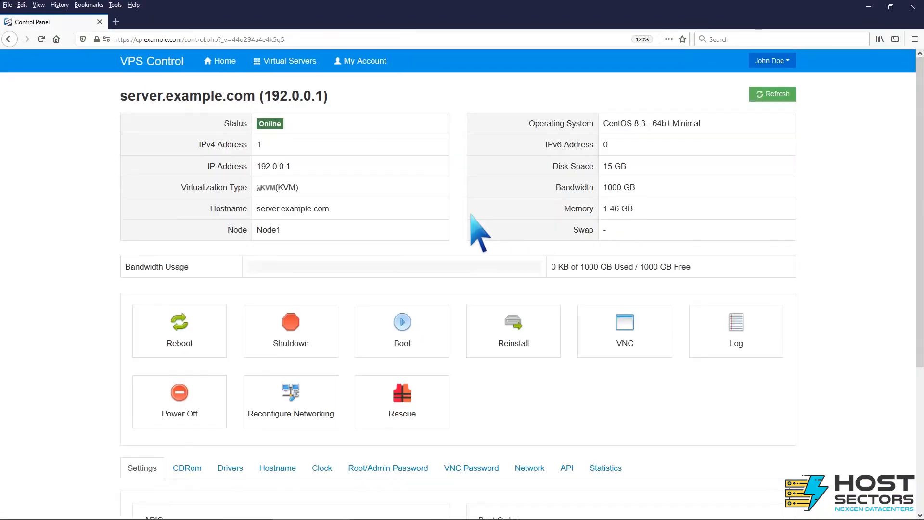
scroll(474, 226, down, 5)
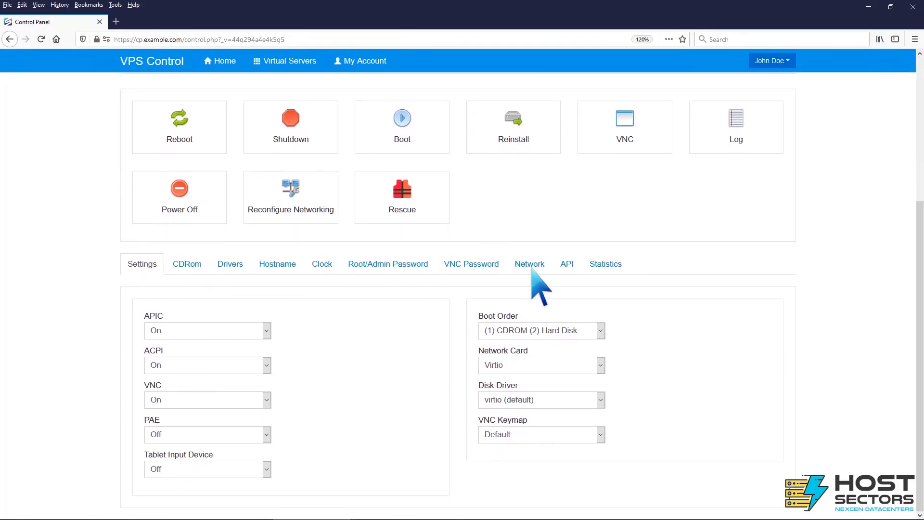
click(600, 330)
click(587, 343)
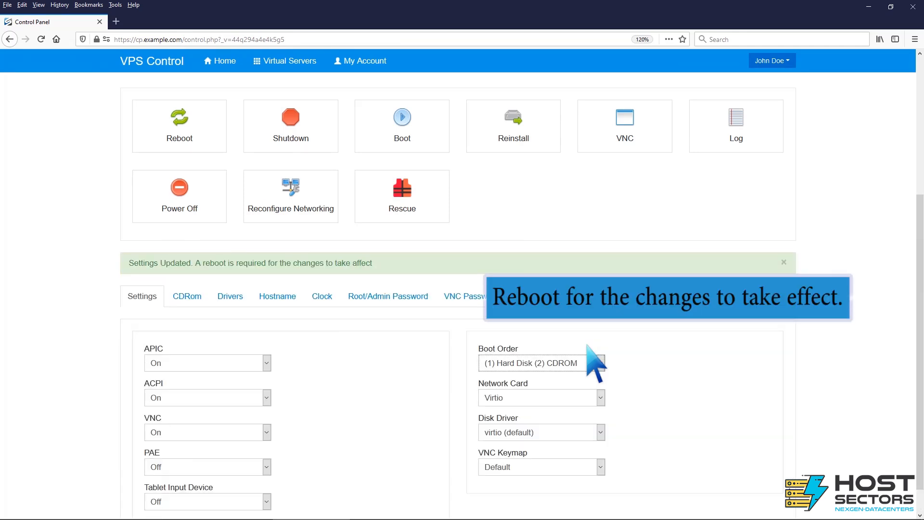
Reboot the virtual server to apply the boot order and bring its VNC console back up in a maximized window.
click(190, 132)
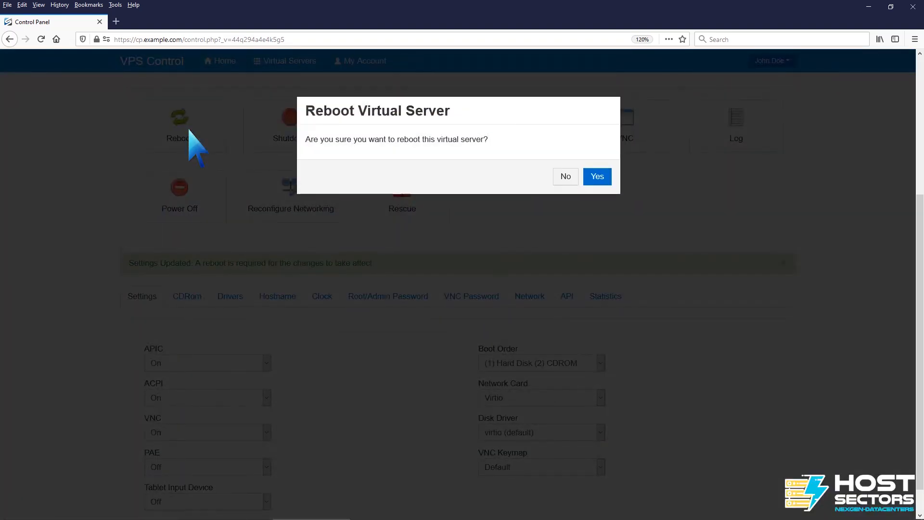
click(597, 176)
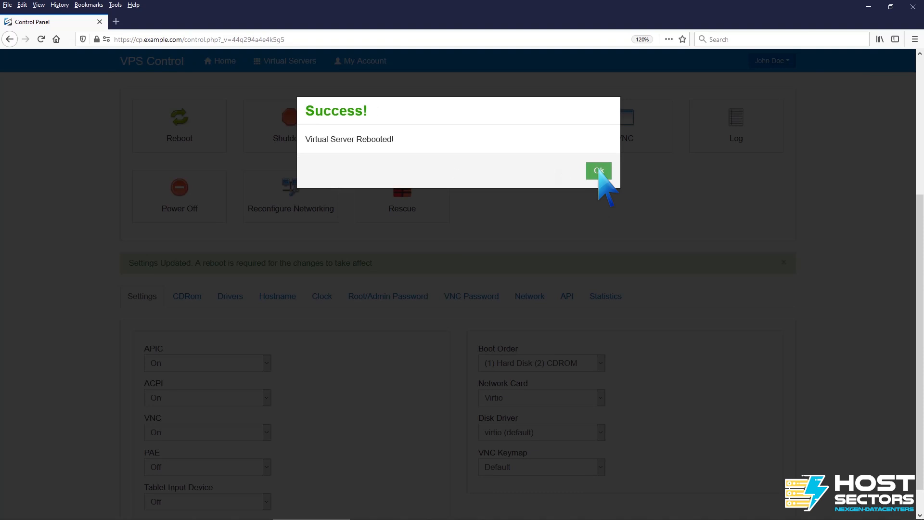
click(599, 176)
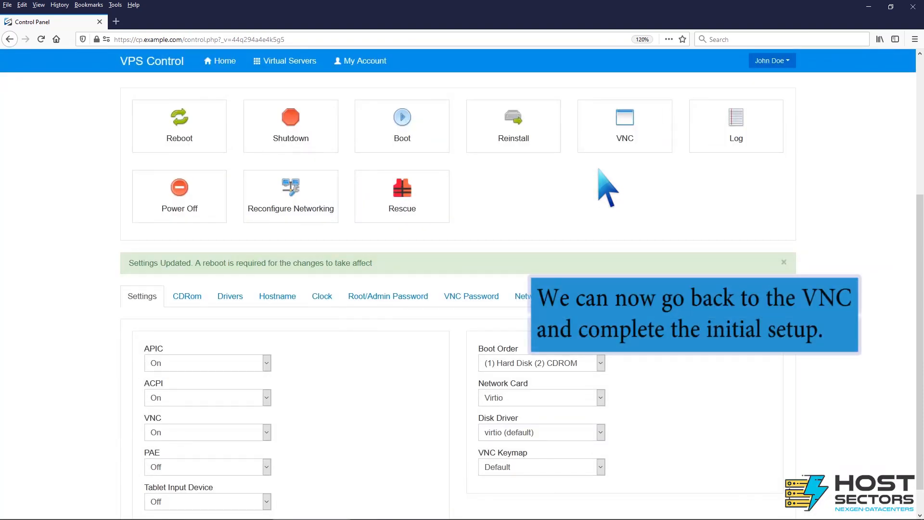
click(625, 127)
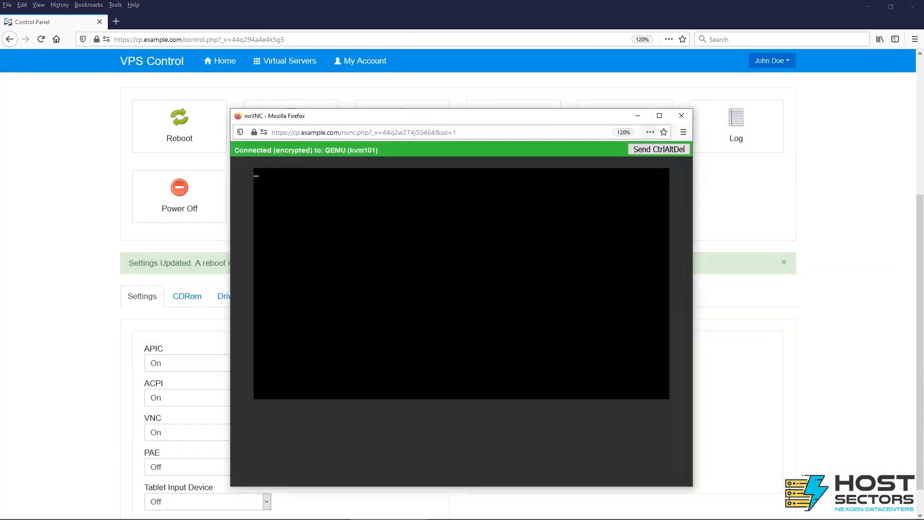
click(660, 114)
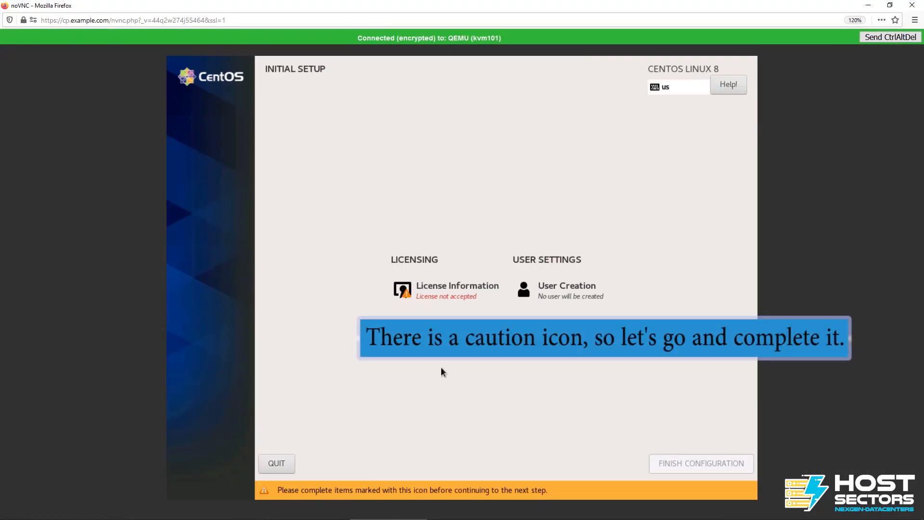
Accept the CentOS Linux 8 license agreement and finish the initial setup configuration.
click(449, 312)
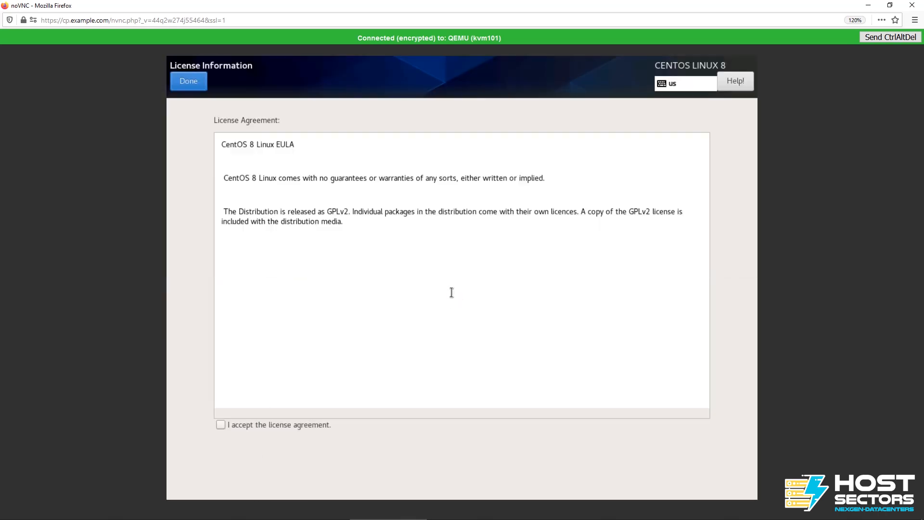
click(220, 425)
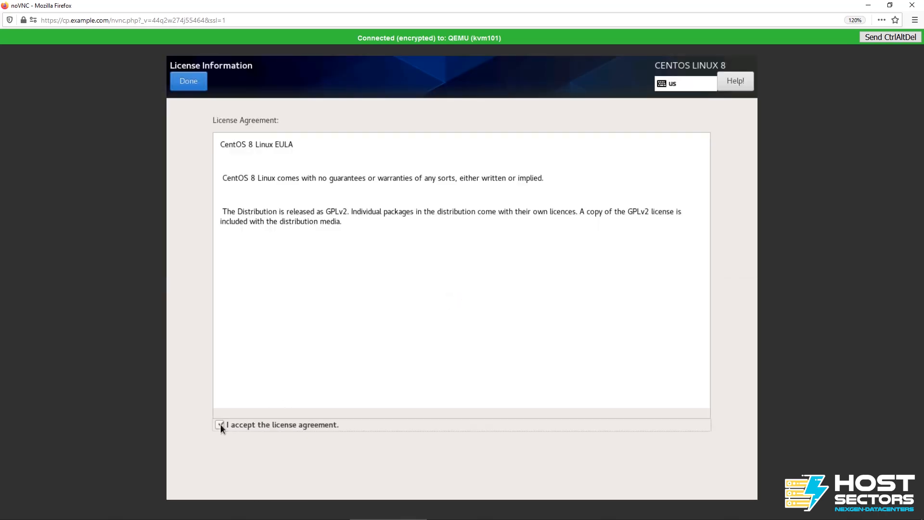
click(189, 81)
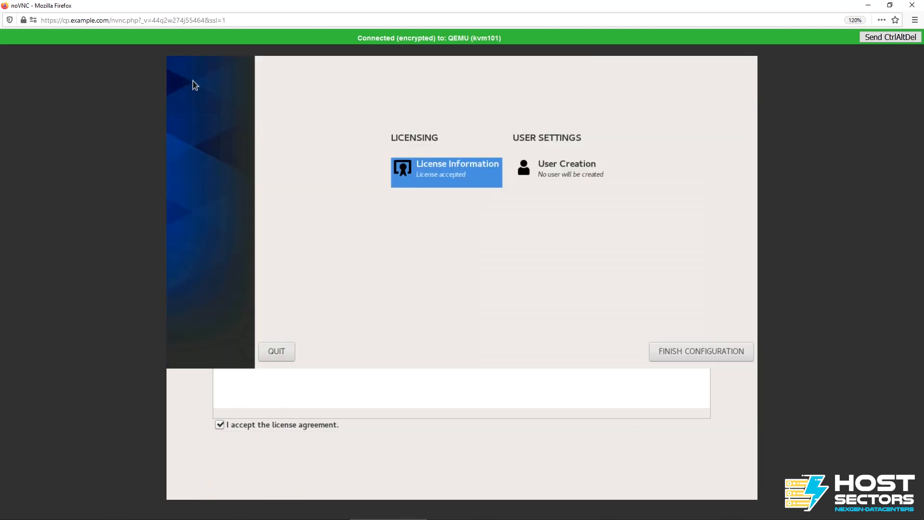
click(681, 481)
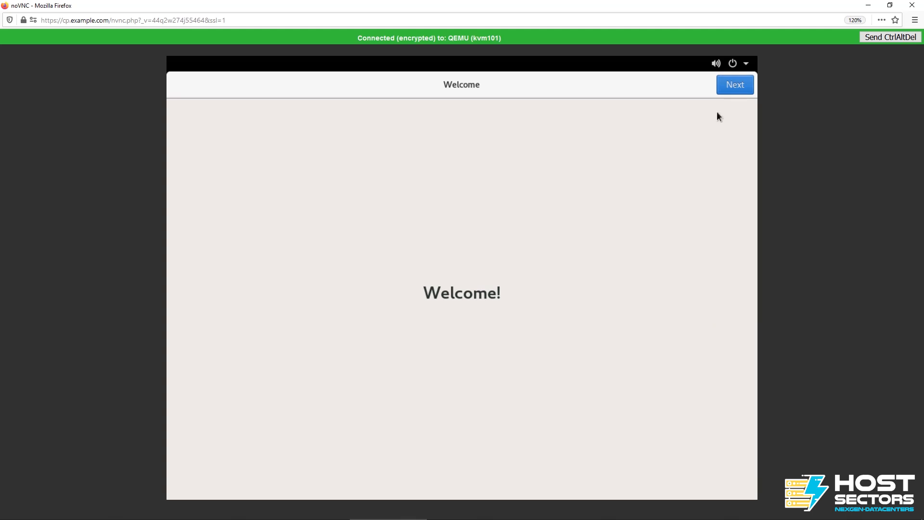
Proceed past the welcome page and turn Location Services off in the privacy settings.
click(733, 90)
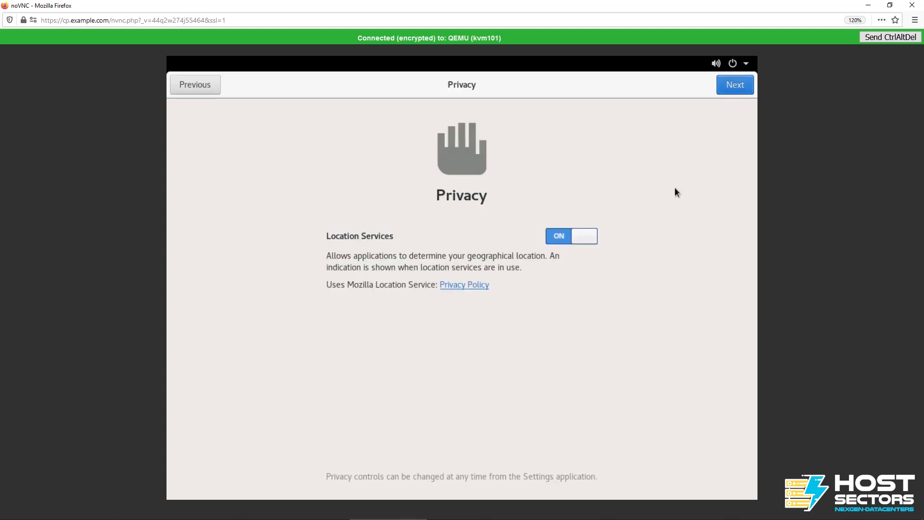
click(585, 237)
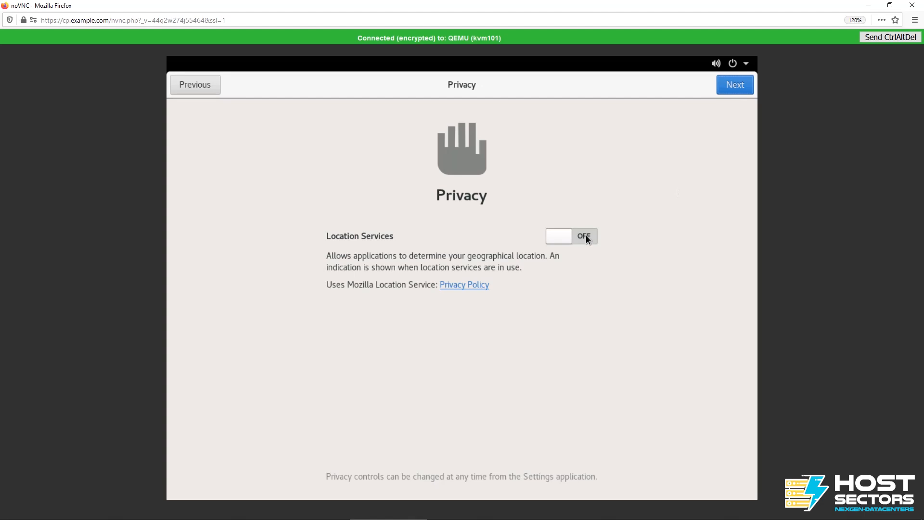
click(746, 87)
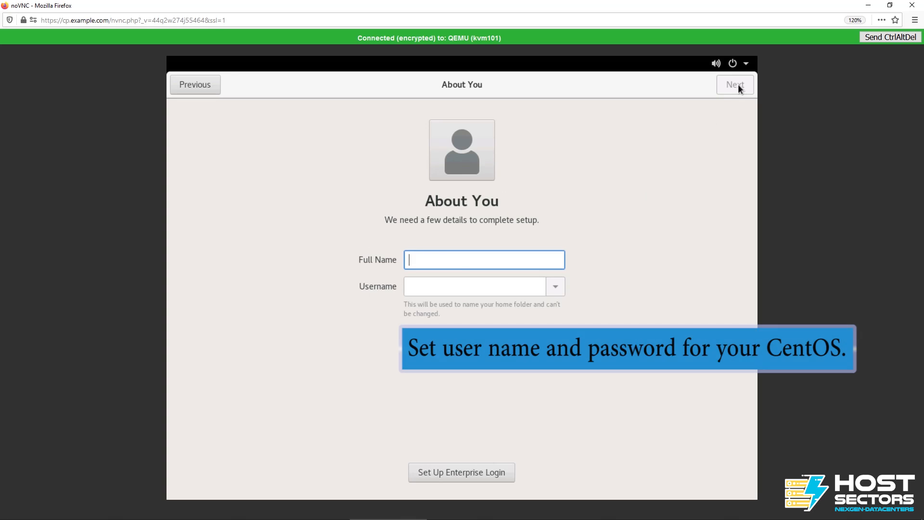
Create the user account by entering the user's full name, then set and confirm the account password.
text(John Doe)
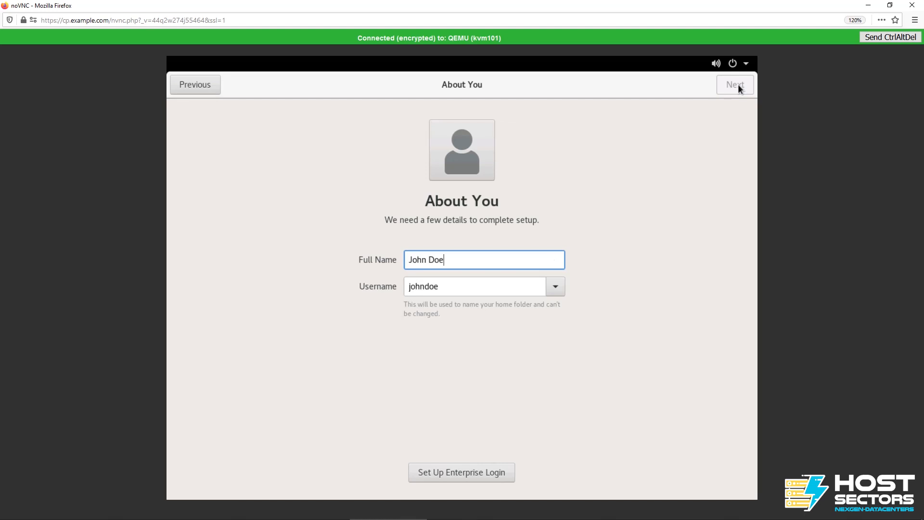
click(740, 88)
text(••)
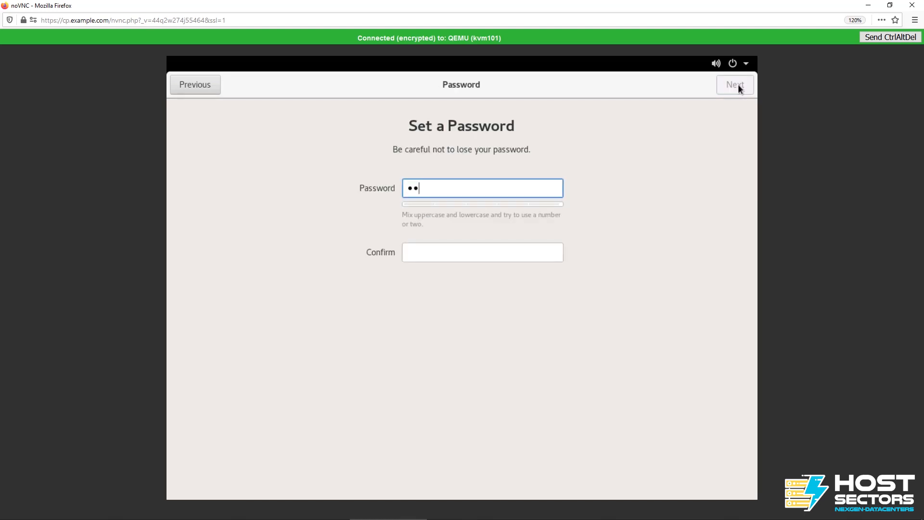
text(•••••)
click(467, 246)
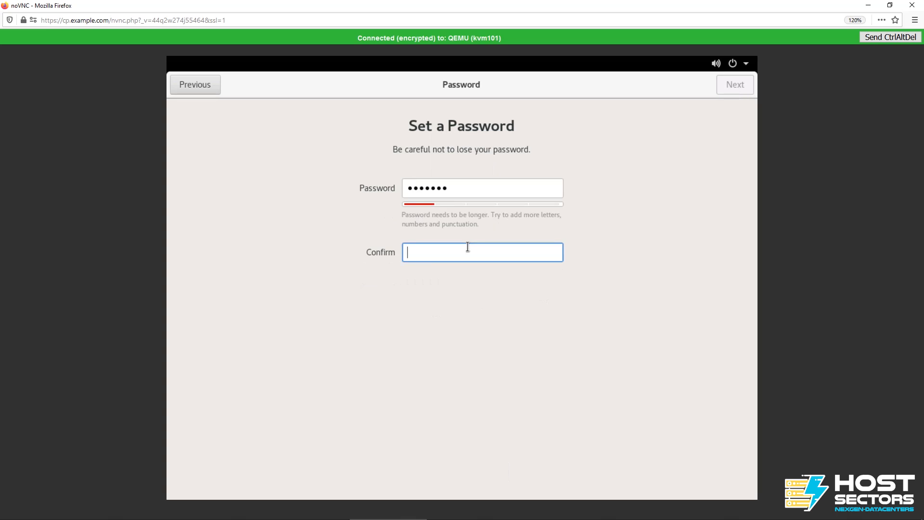
text(•••••••)
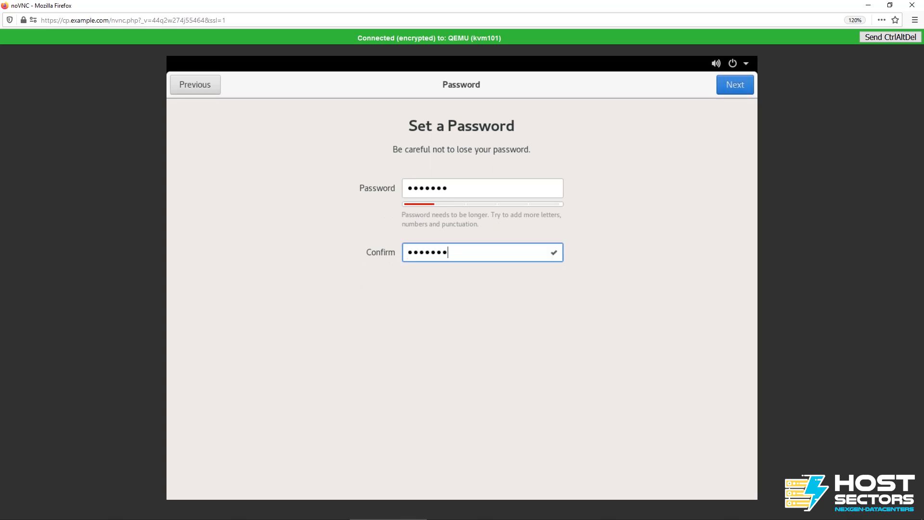
click(740, 86)
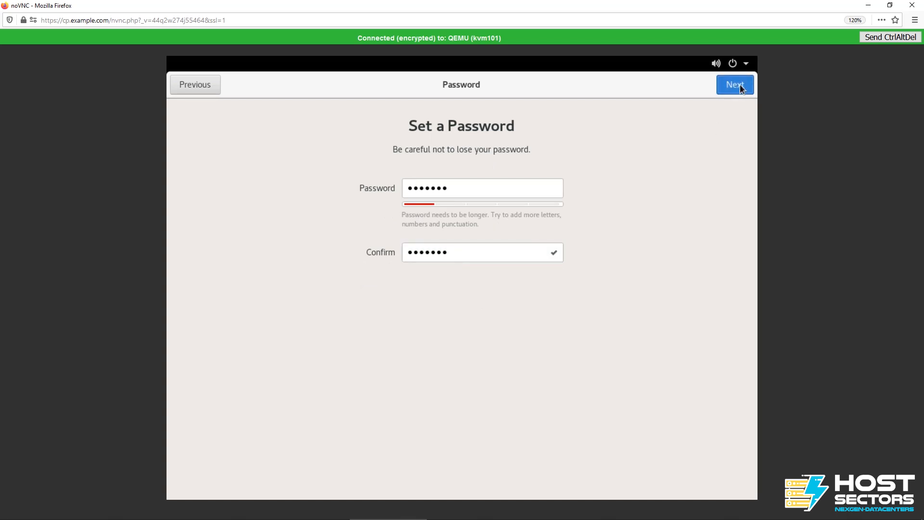